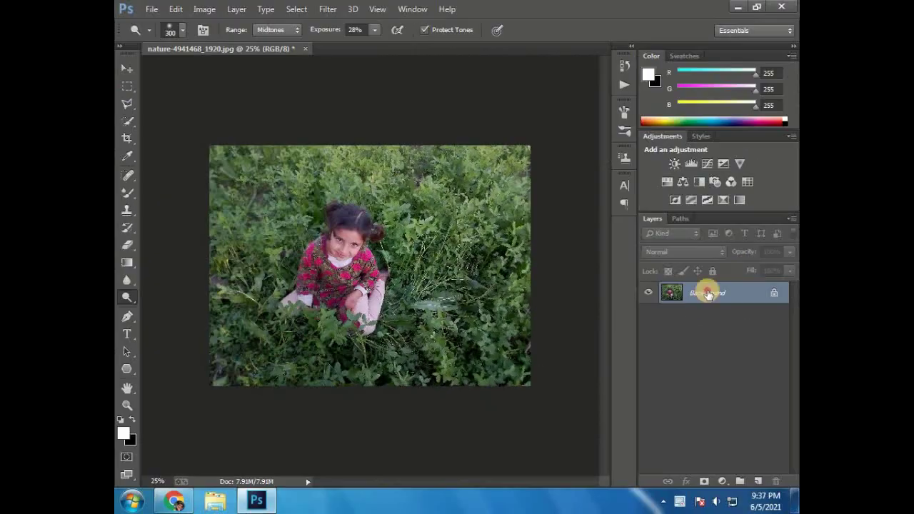
Duplicate the Background layer of nature-4941468_1920.jpg by dragging it to New Layer
{"action": "left_click_drag", "start_coordinate": [704, 292], "coordinate": [758, 480]}
Brighten Background copy slightly with Brightness/Contrast and a Curves control point
{"action": "left_click", "coordinate": [206, 8]}
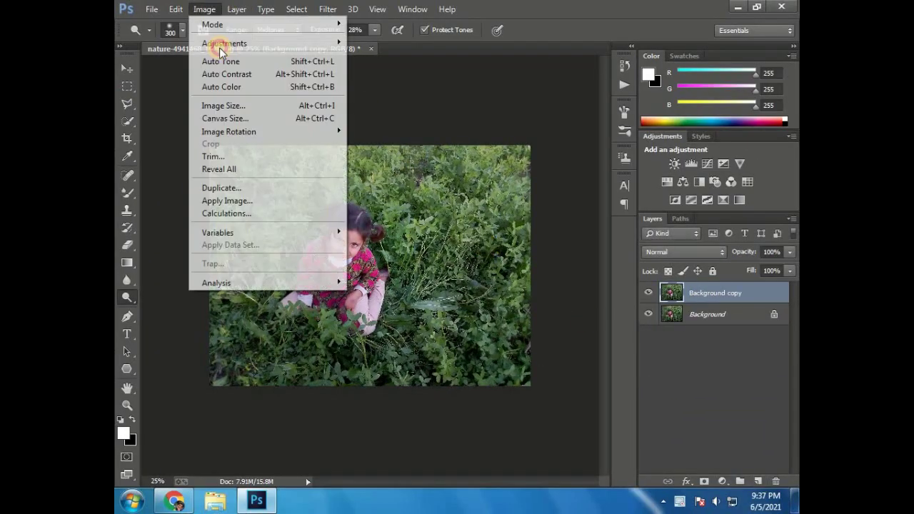
{"action": "left_click", "coordinate": [386, 41]}
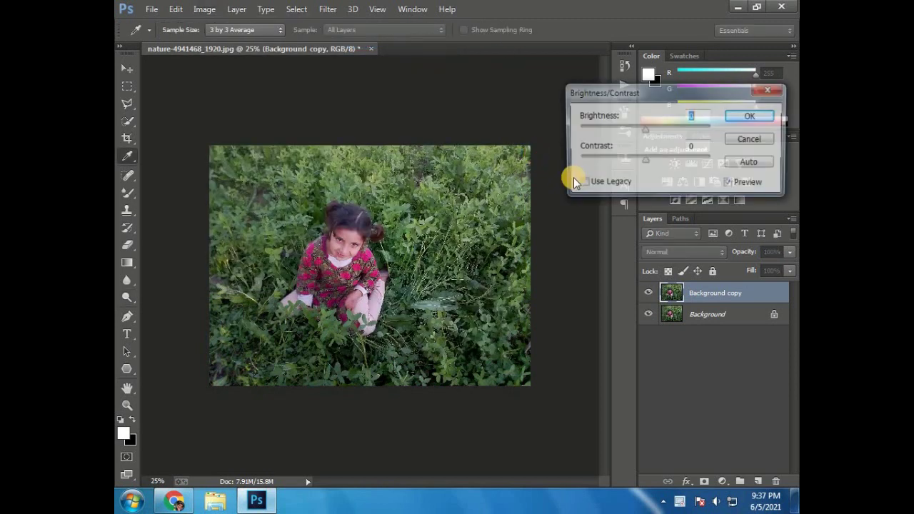
{"action": "left_click", "coordinate": [648, 128]}
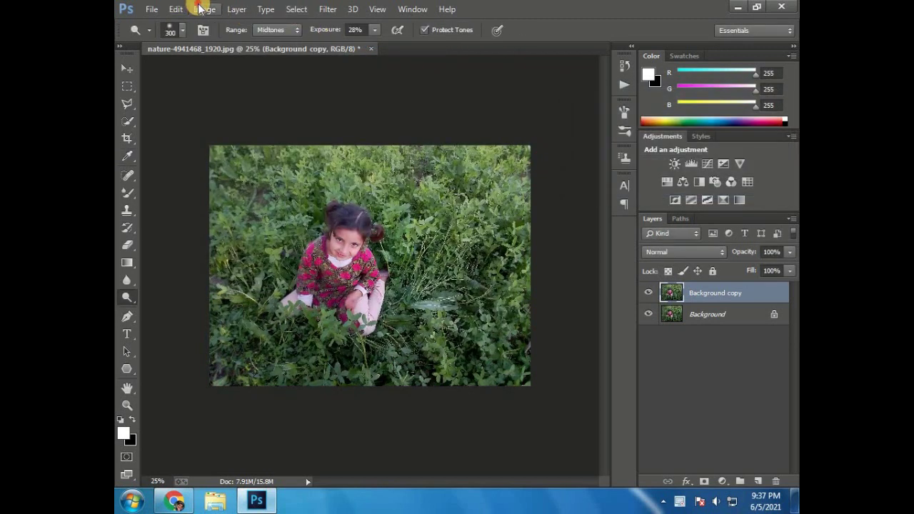
{"action": "left_click", "coordinate": [201, 8]}
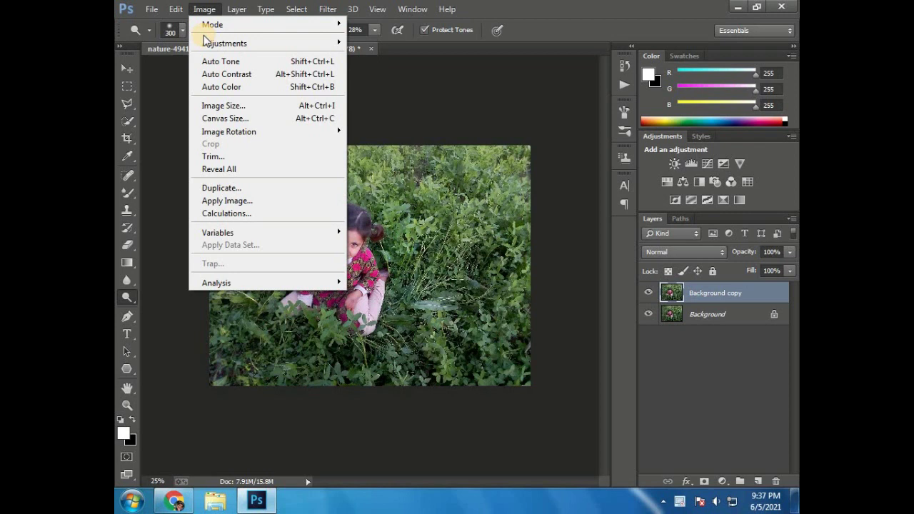
{"action": "left_click", "coordinate": [424, 67]}
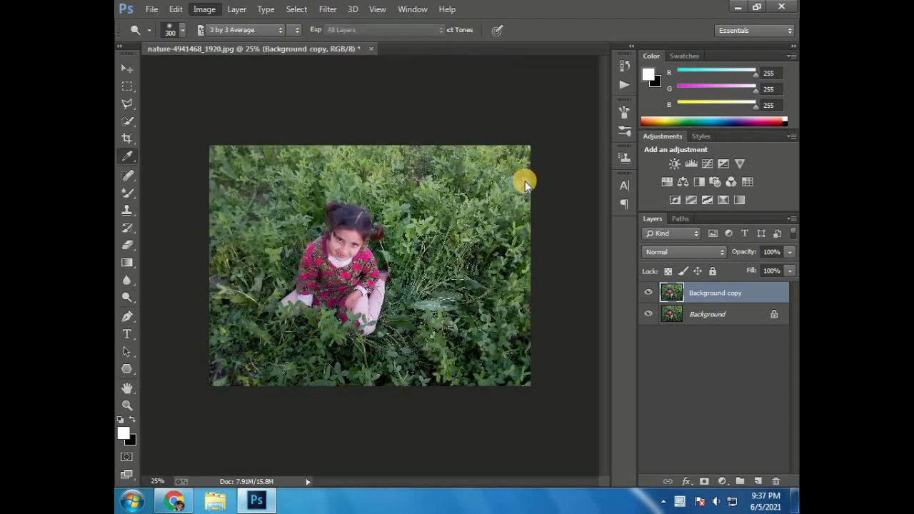
{"action": "left_click", "coordinate": [615, 272]}
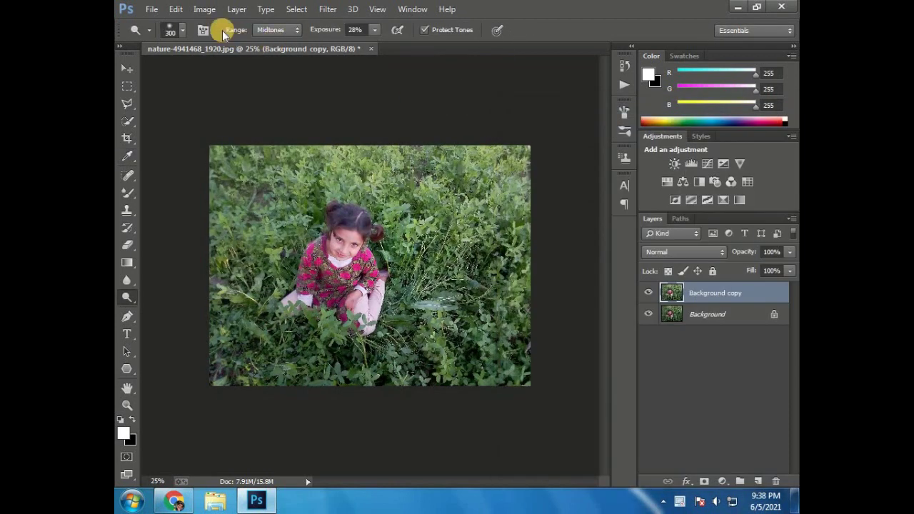
Lift the highlights with Levels (input 242) and launch the Camera Raw Filter
{"action": "left_click", "coordinate": [204, 9]}
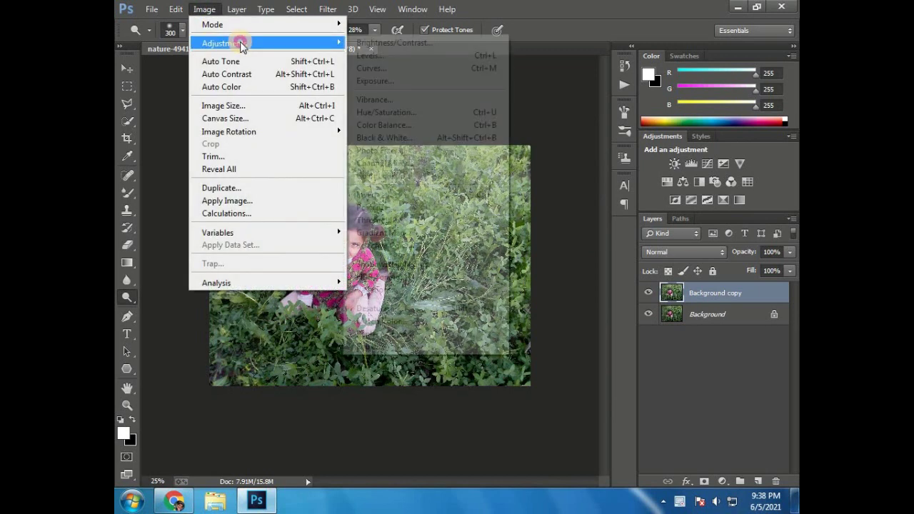
{"action": "left_click", "coordinate": [400, 56]}
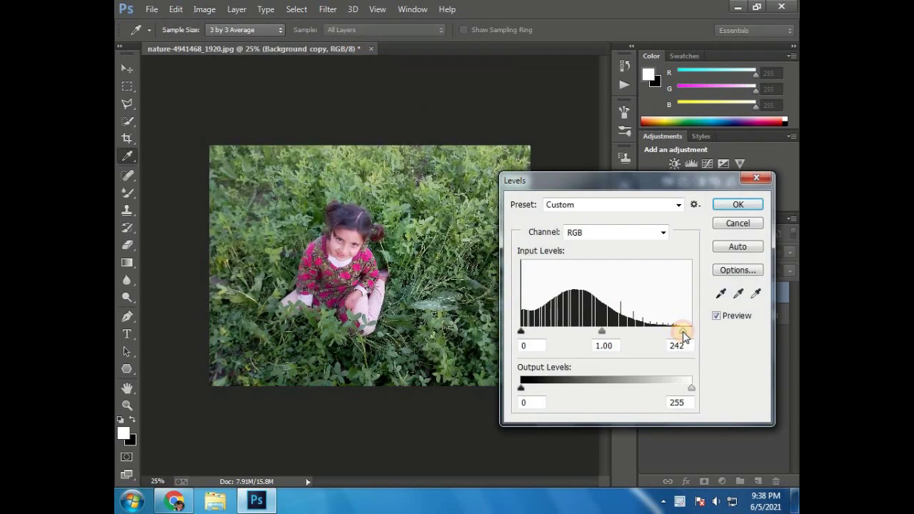
{"action": "left_click", "coordinate": [737, 204]}
{"action": "left_click", "coordinate": [328, 9]}
{"action": "left_click", "coordinate": [334, 86]}
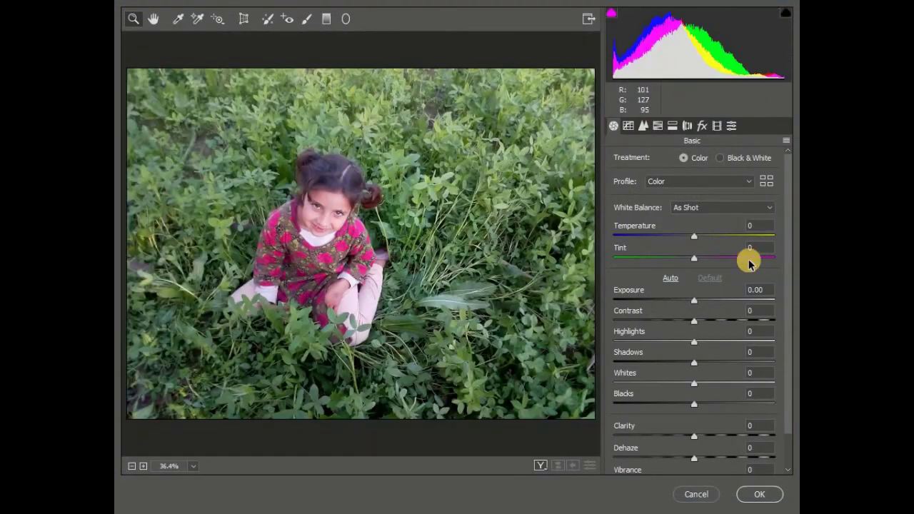
Set Exposure +0.25, Highlights -30, Shadows +36 and Whites -11 in the Basic panel
{"action": "mouse_move", "coordinate": [696, 303]}
{"action": "left_mouse_down"}
{"action": "mouse_move", "coordinate": [700, 324]}
{"action": "mouse_move", "coordinate": [720, 335]}
{"action": "left_mouse_up"}
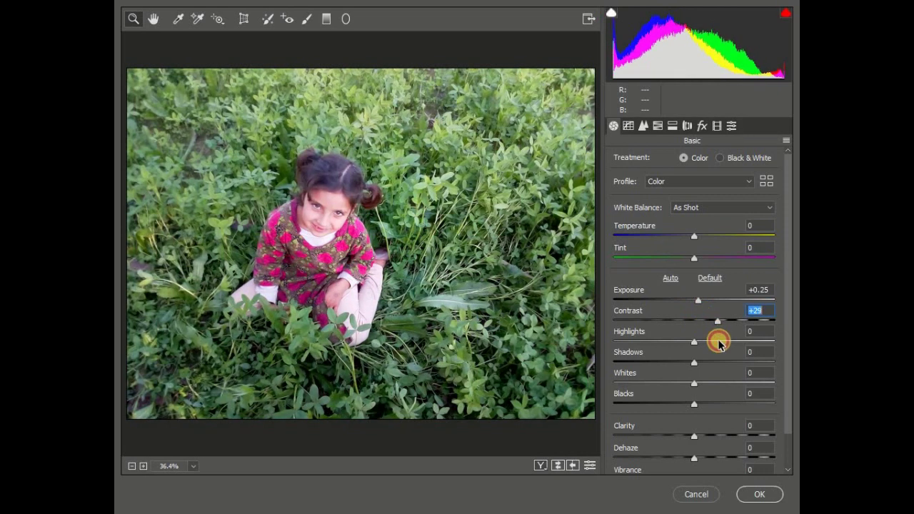
{"action": "left_click_drag", "start_coordinate": [665, 343], "coordinate": [636, 350]}
{"action": "left_click_drag", "start_coordinate": [694, 363], "coordinate": [723, 364]}
{"action": "left_click_drag", "start_coordinate": [666, 342], "coordinate": [669, 344]}
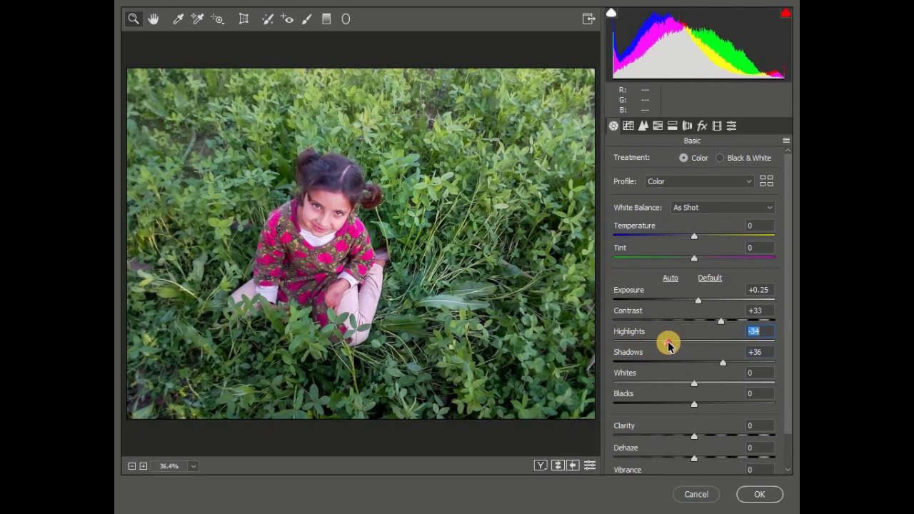
{"action": "left_click_drag", "start_coordinate": [695, 383], "coordinate": [685, 383]}
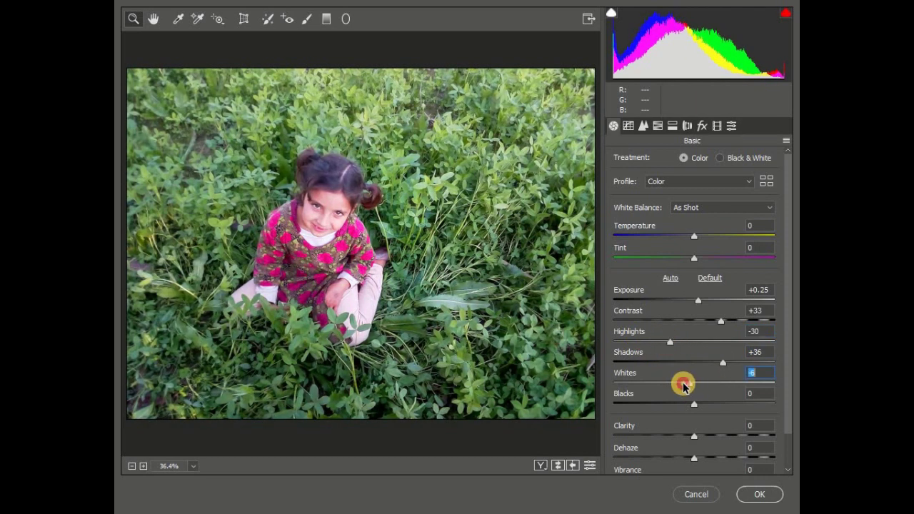
Add Clarity +13 and cool the Temperature to -5
{"action": "scroll", "coordinate": [684, 406], "scroll_direction": "down", "scroll_amount": 1}
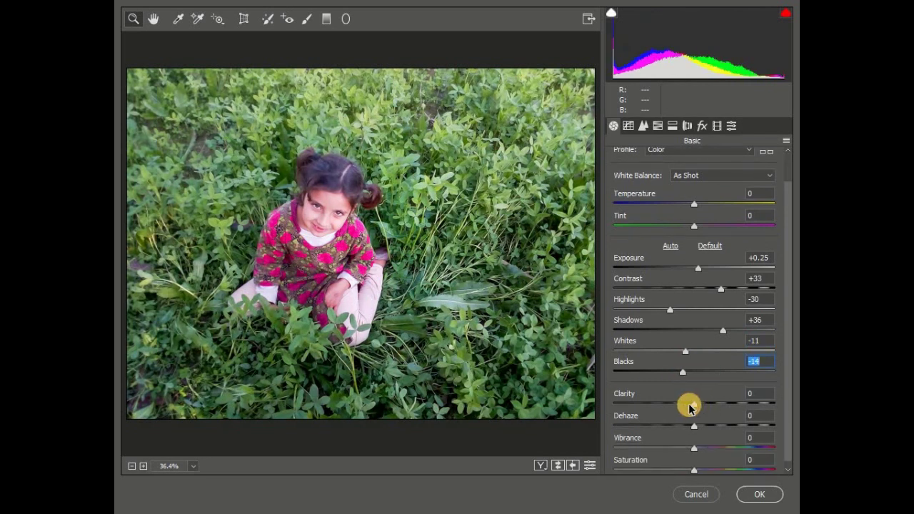
{"action": "left_click_drag", "start_coordinate": [702, 406], "coordinate": [704, 405]}
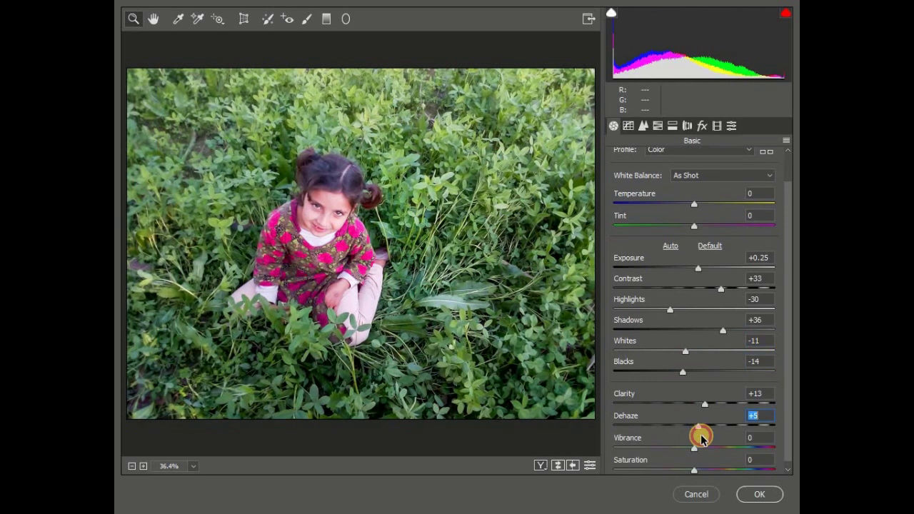
{"action": "scroll", "coordinate": [696, 453], "scroll_direction": "down", "scroll_amount": 1}
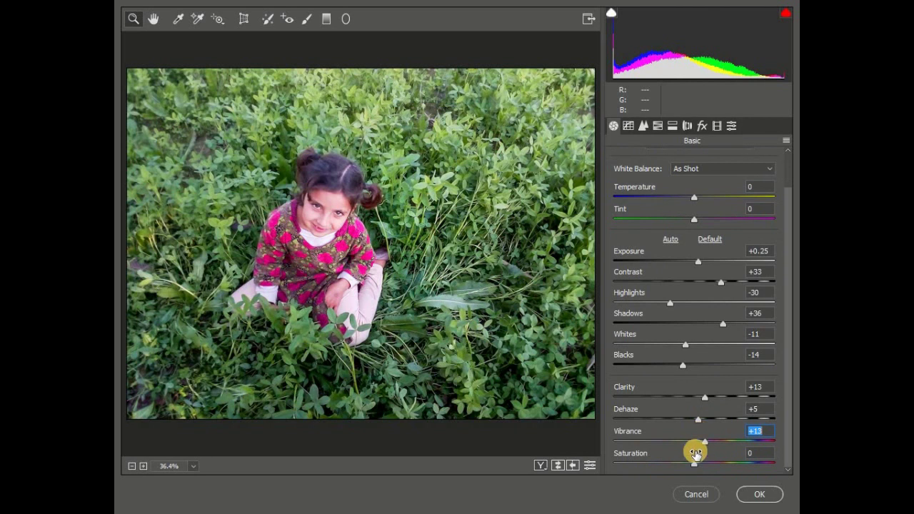
{"action": "scroll", "coordinate": [686, 238], "scroll_direction": "up", "scroll_amount": 3}
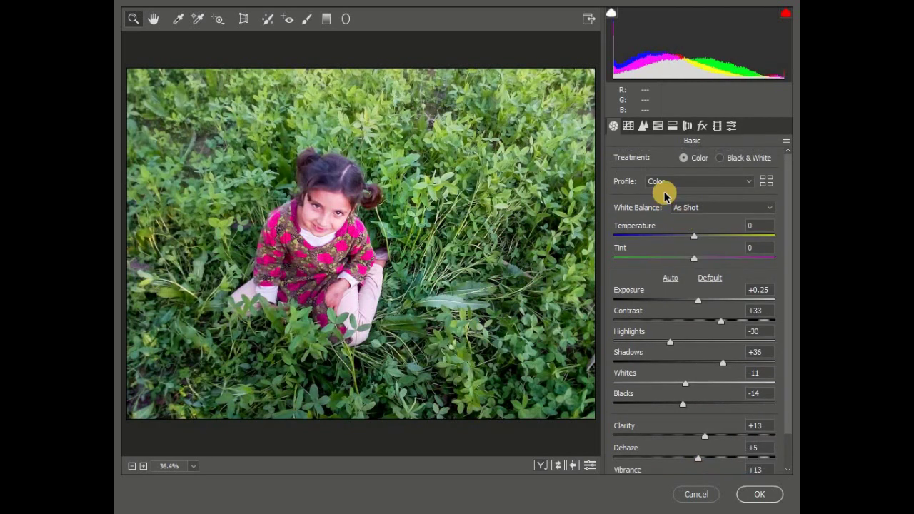
{"action": "left_click_drag", "start_coordinate": [692, 236], "coordinate": [690, 236]}
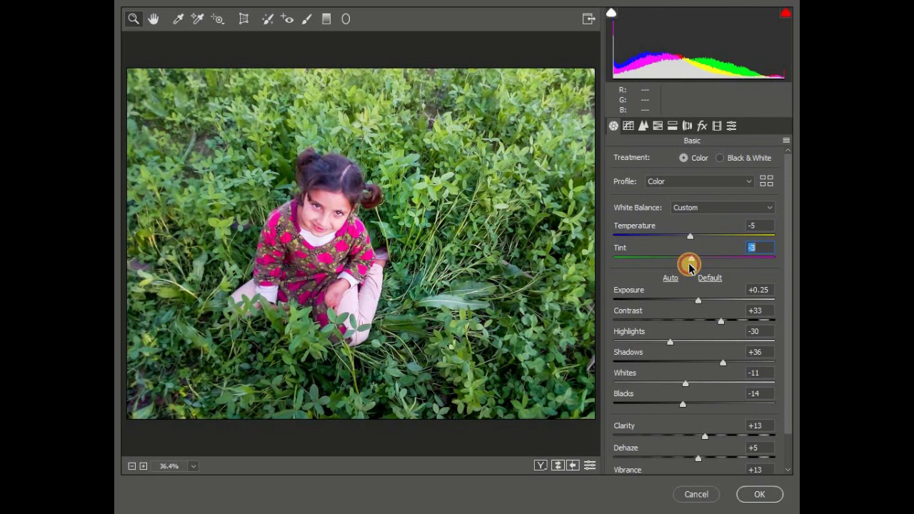
{"action": "left_click", "coordinate": [628, 125]}
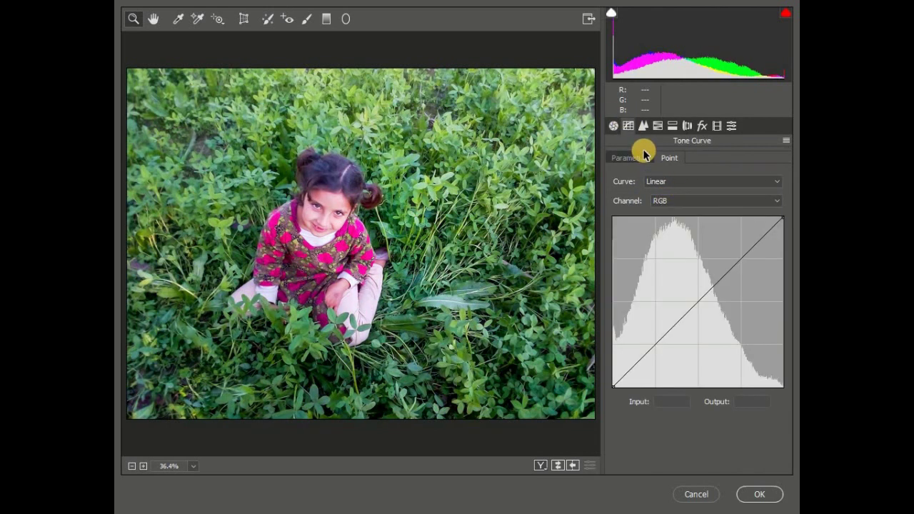
On the Green point curve, lower the top point and lift the bottom point
{"action": "left_click", "coordinate": [687, 203]}
{"action": "left_click", "coordinate": [677, 231]}
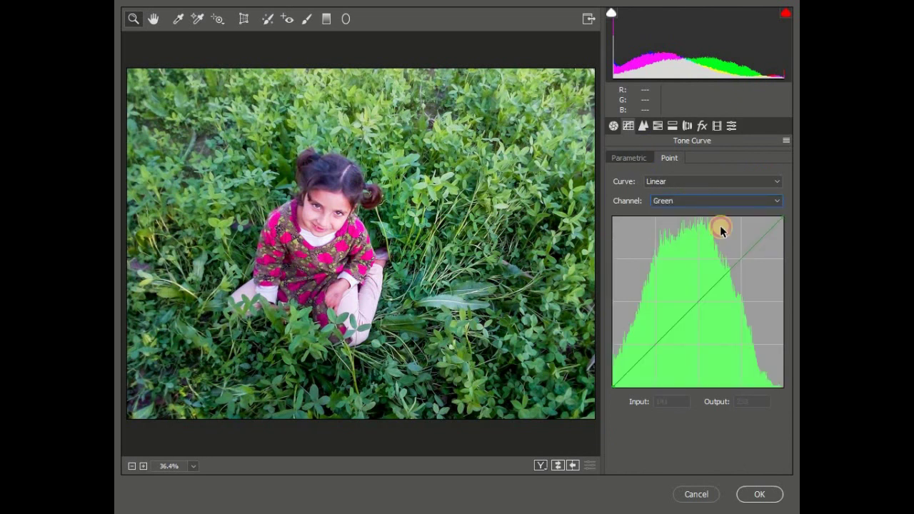
{"action": "left_click_drag", "start_coordinate": [783, 220], "coordinate": [784, 233]}
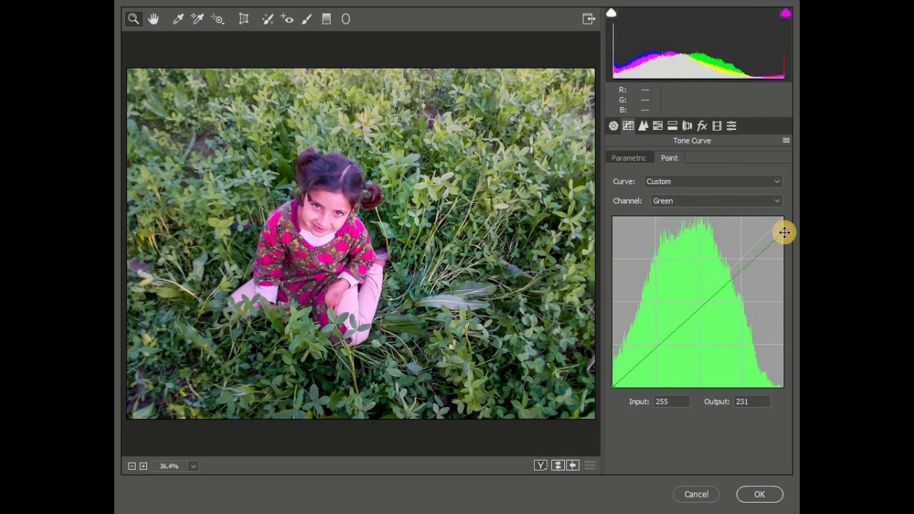
{"action": "left_click_drag", "start_coordinate": [614, 378], "coordinate": [615, 377]}
Set the Blue curve's top point to 238 and its bottom point to 10
{"action": "left_click", "coordinate": [681, 201]}
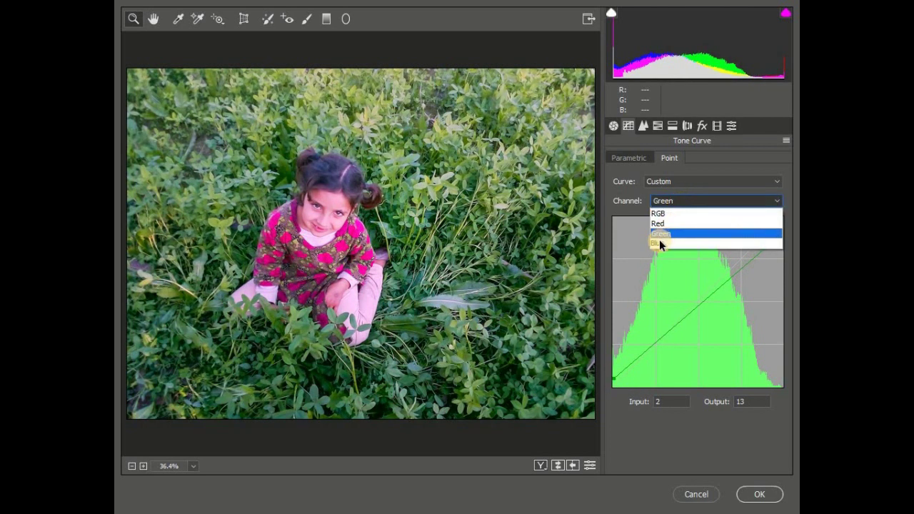
{"action": "left_click", "coordinate": [659, 243]}
{"action": "left_click_drag", "start_coordinate": [784, 223], "coordinate": [786, 228]}
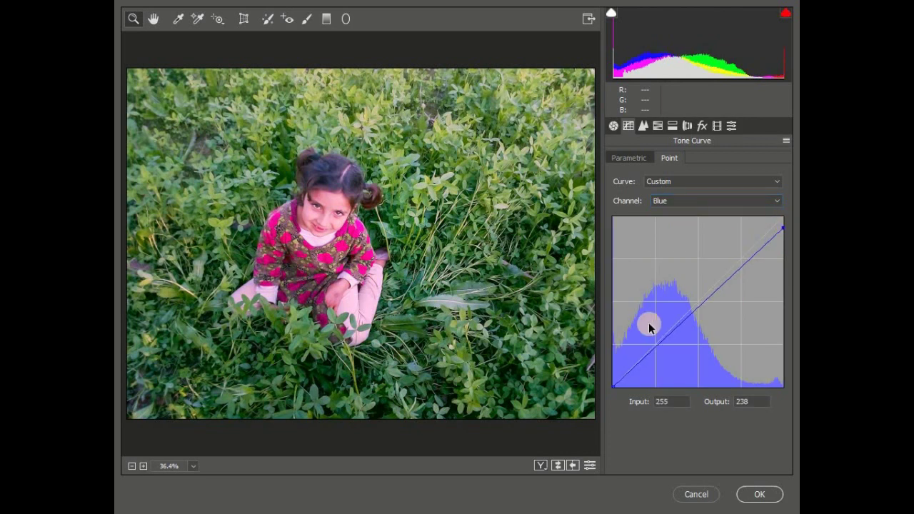
{"action": "left_click_drag", "start_coordinate": [608, 381], "coordinate": [609, 379]}
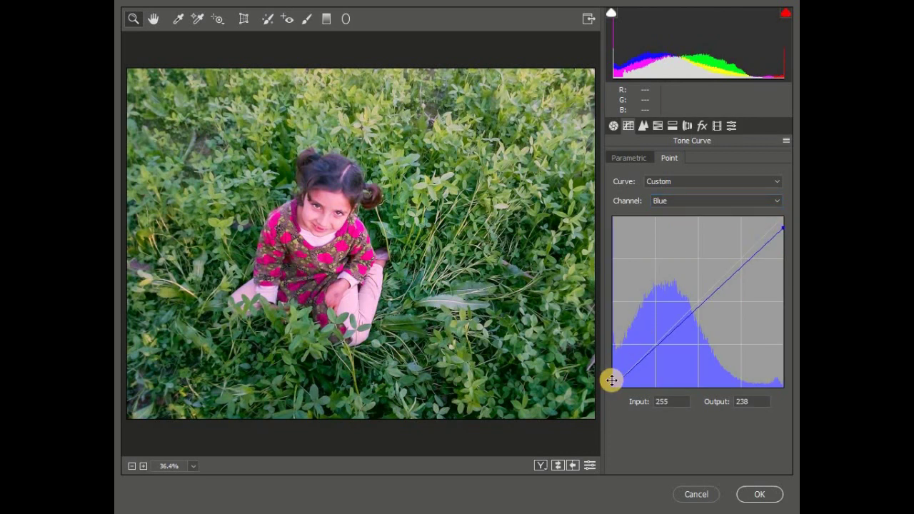
Set the Red curve's top point to 238 and lift its bottom to 12
{"action": "left_click", "coordinate": [687, 201]}
{"action": "left_click", "coordinate": [678, 223]}
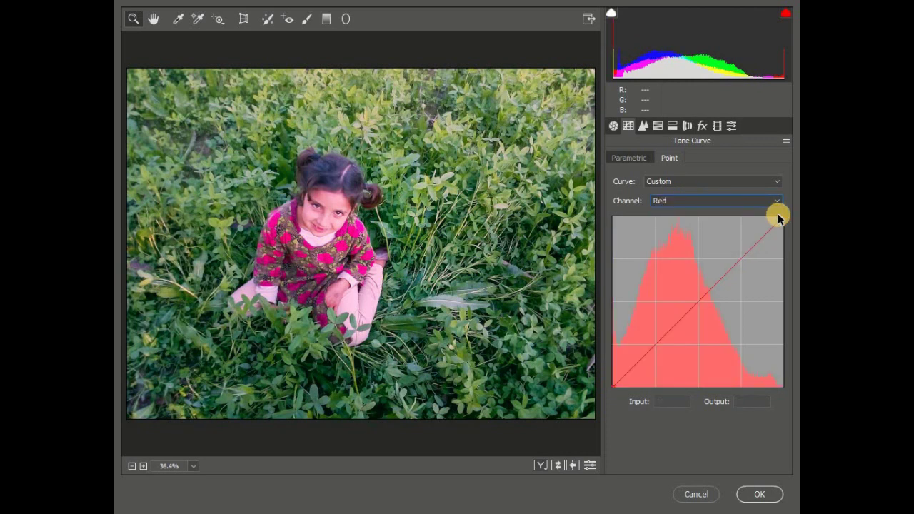
{"action": "left_click_drag", "start_coordinate": [783, 224], "coordinate": [783, 227]}
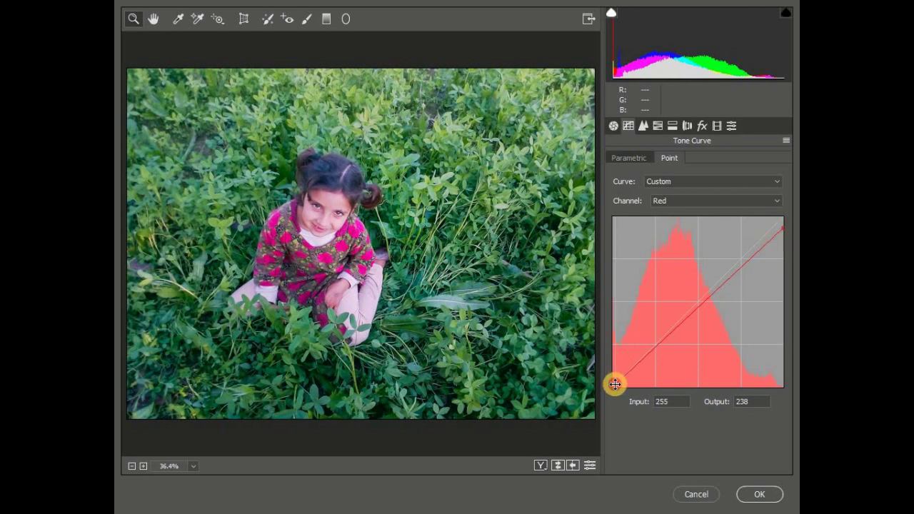
{"action": "left_click_drag", "start_coordinate": [615, 384], "coordinate": [615, 376]}
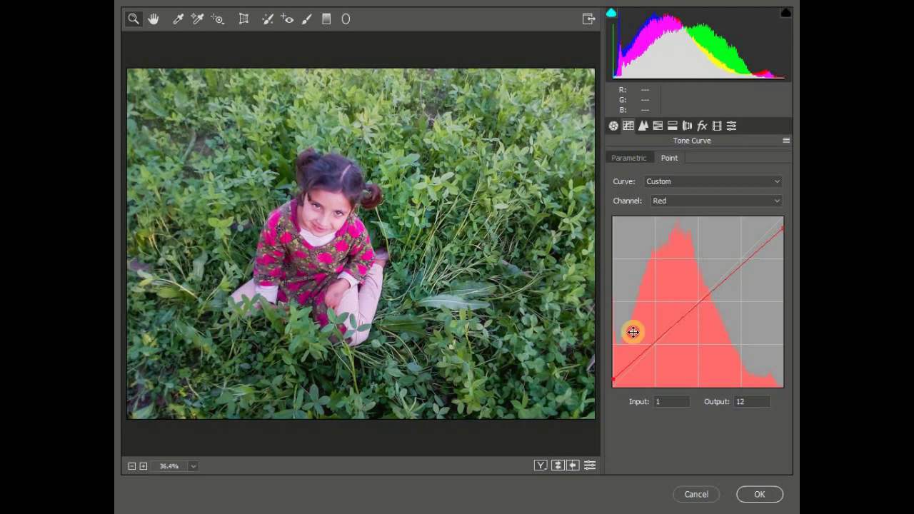
Set Calibration primaries to Blue Hue -63, Green Hue -19 and Red Hue +7
{"action": "left_click", "coordinate": [716, 126]}
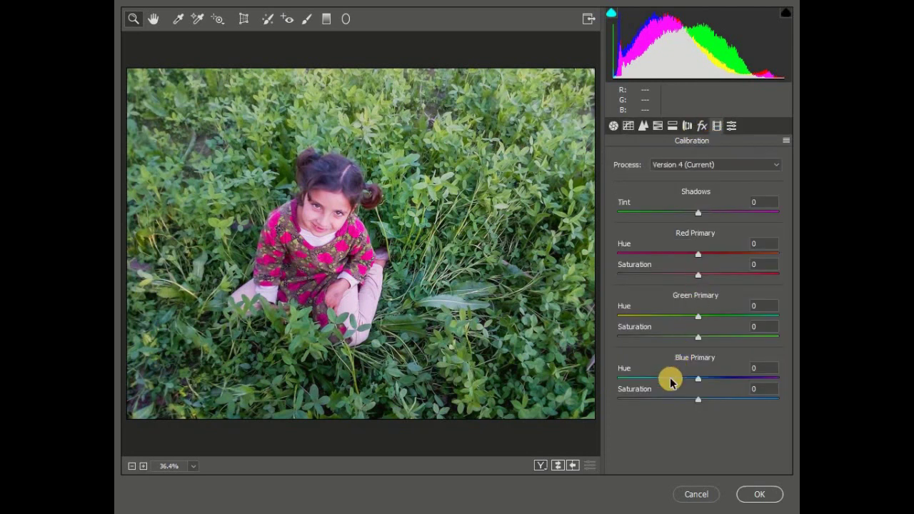
{"action": "left_click_drag", "start_coordinate": [660, 378], "coordinate": [642, 385]}
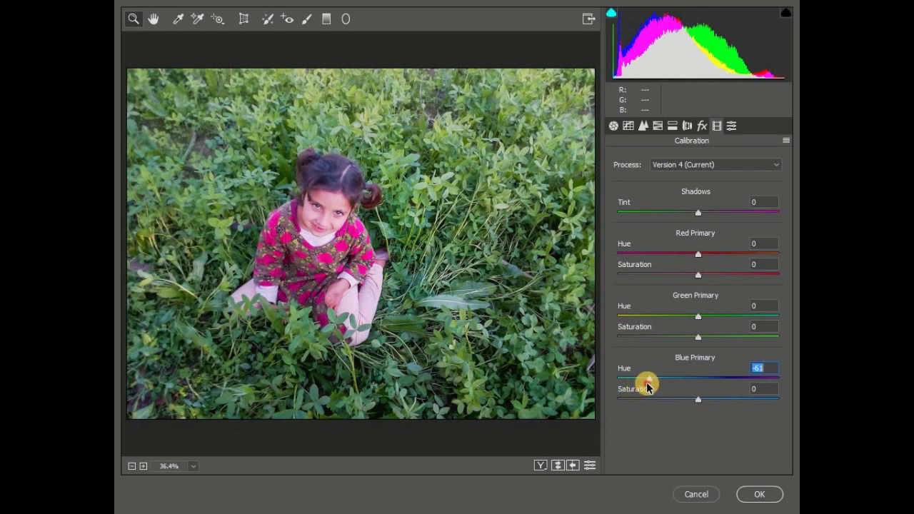
{"action": "left_click_drag", "start_coordinate": [644, 378], "coordinate": [650, 389]}
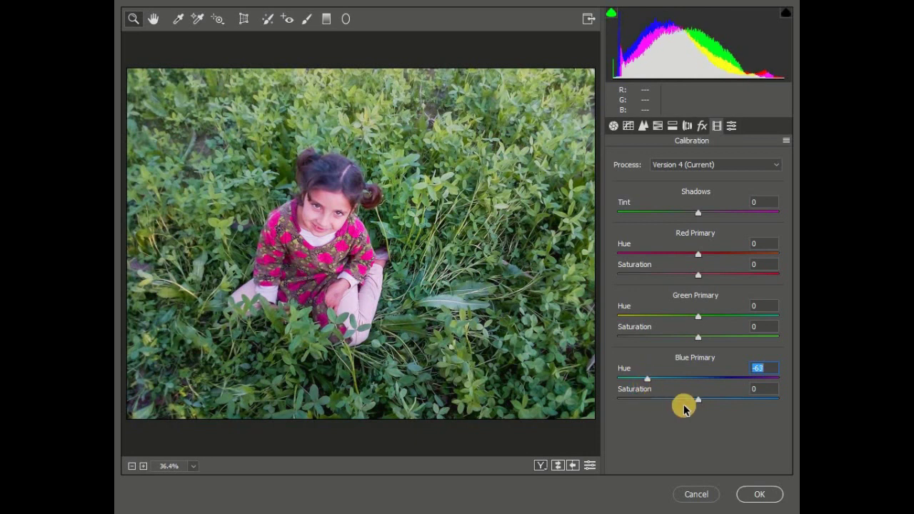
{"action": "left_click_drag", "start_coordinate": [704, 319], "coordinate": [699, 319]}
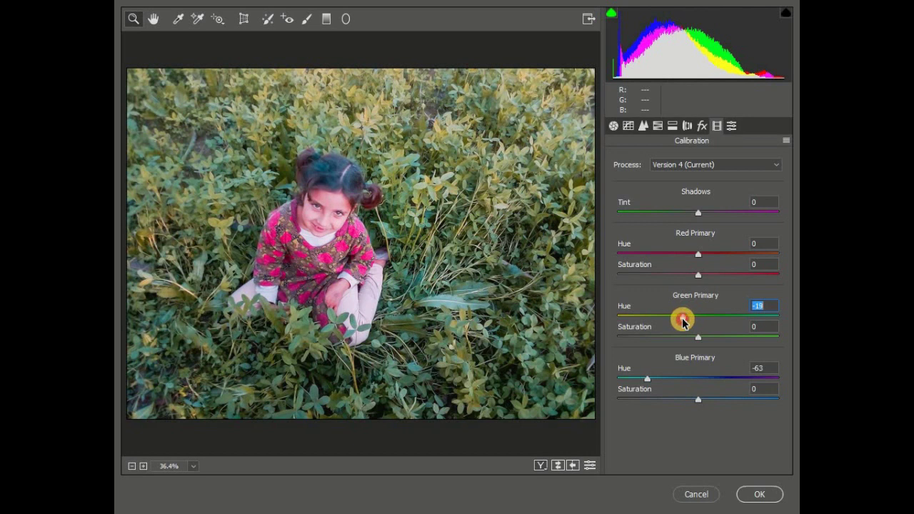
{"action": "left_click_drag", "start_coordinate": [699, 254], "coordinate": [704, 254]}
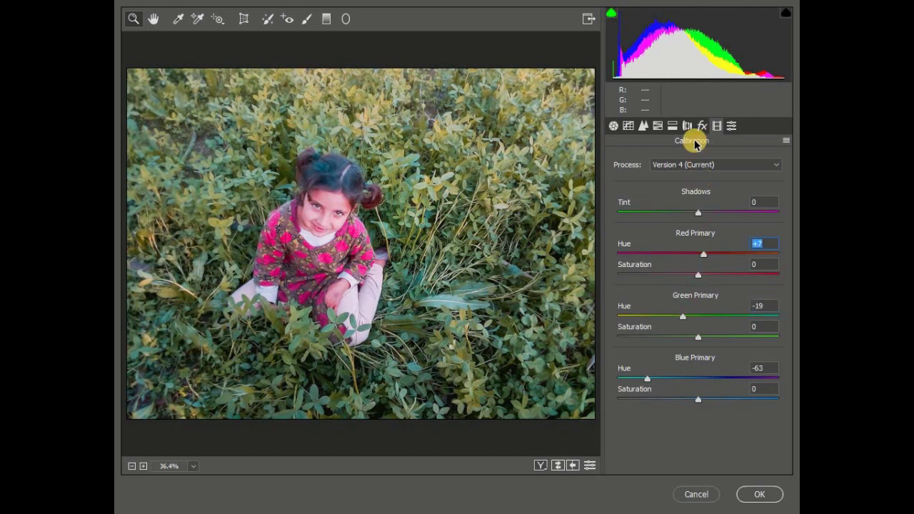
Split-tone highlights to Hue 60, Saturation 12 and shadows to Hue 195, Saturation 9
{"action": "left_click", "coordinate": [673, 126]}
{"action": "left_click", "coordinate": [641, 179]}
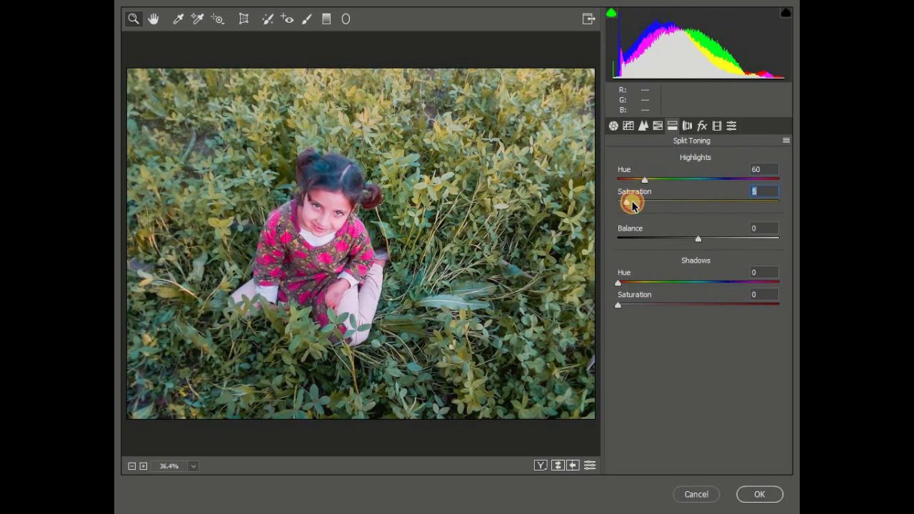
{"action": "left_click_drag", "start_coordinate": [619, 283], "coordinate": [705, 283]}
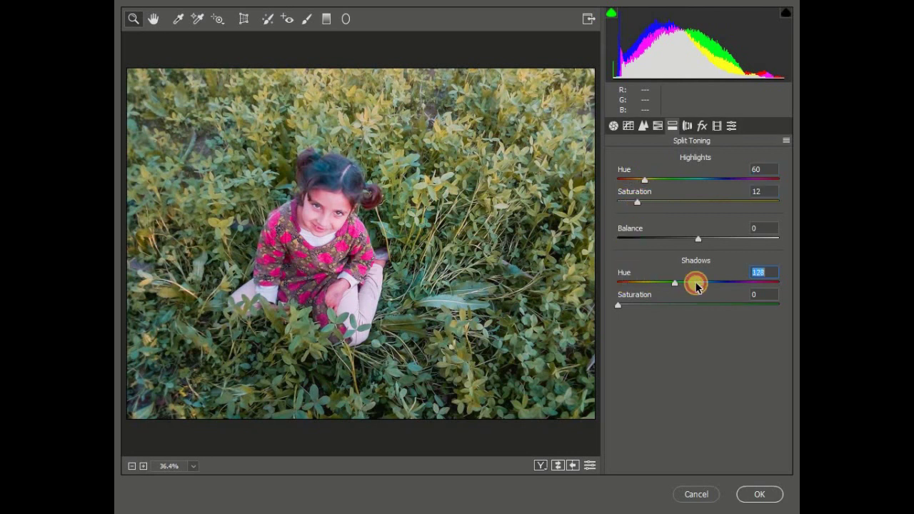
{"action": "left_click_drag", "start_coordinate": [630, 308], "coordinate": [637, 310]}
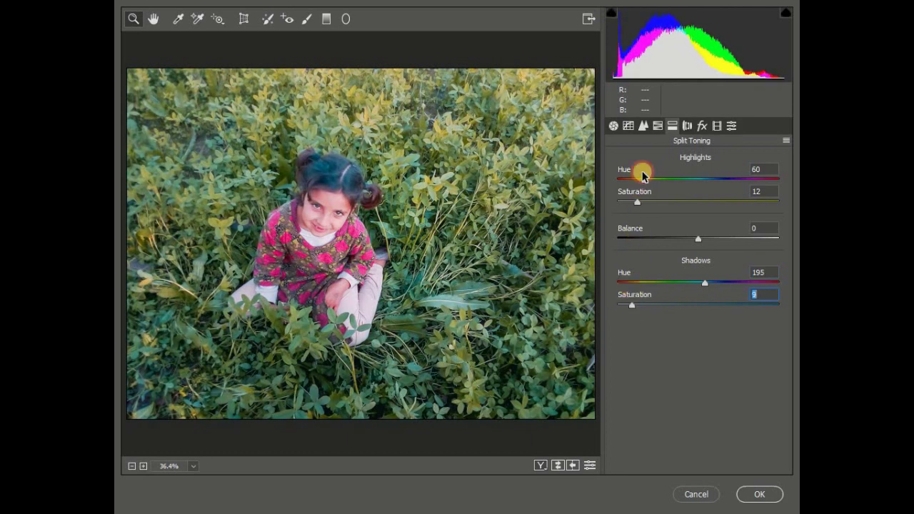
{"action": "left_click", "coordinate": [658, 125]}
Push Yellows hue to -100 and brighten Oranges luminance to +25
{"action": "left_click", "coordinate": [628, 158]}
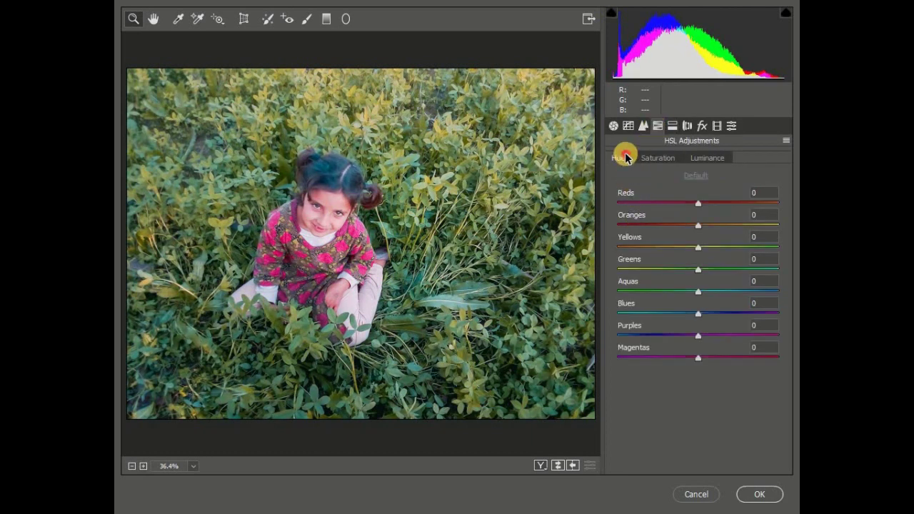
{"action": "left_click_drag", "start_coordinate": [700, 266], "coordinate": [794, 289]}
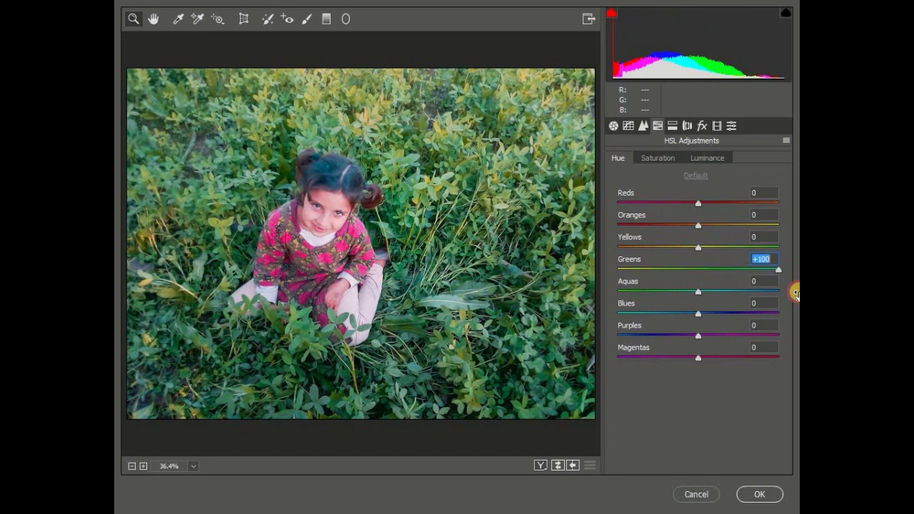
{"action": "left_click_drag", "start_coordinate": [673, 248], "coordinate": [613, 259]}
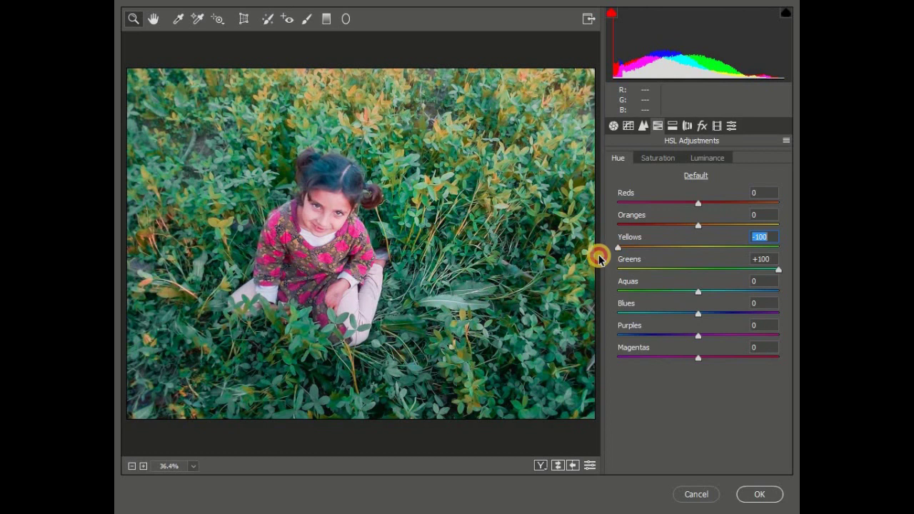
{"action": "left_click", "coordinate": [706, 158]}
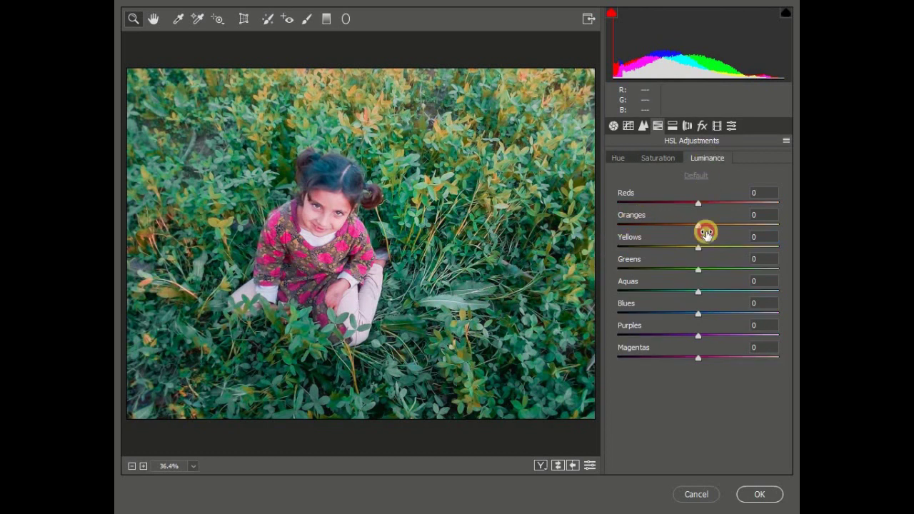
{"action": "left_click_drag", "start_coordinate": [718, 231], "coordinate": [718, 227]}
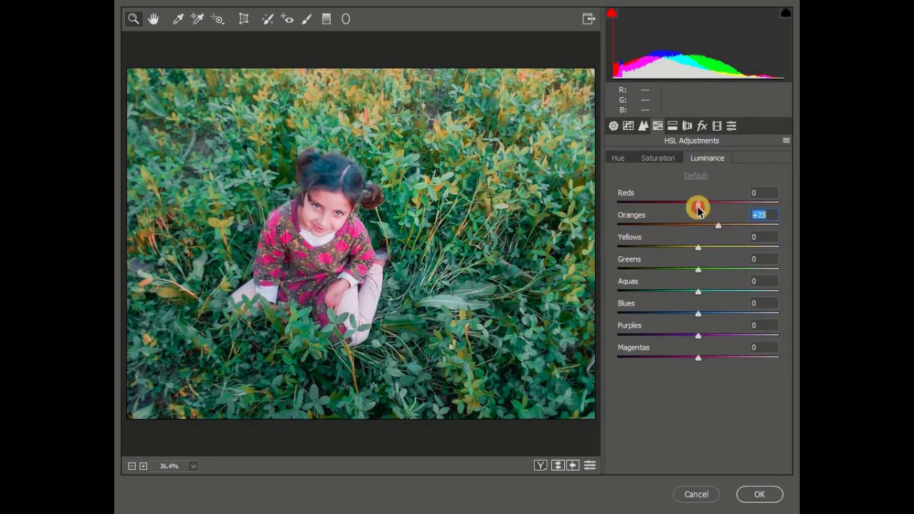
Shift Magentas hue to +100 and settle Greens hue at +31
{"action": "left_click", "coordinate": [666, 159]}
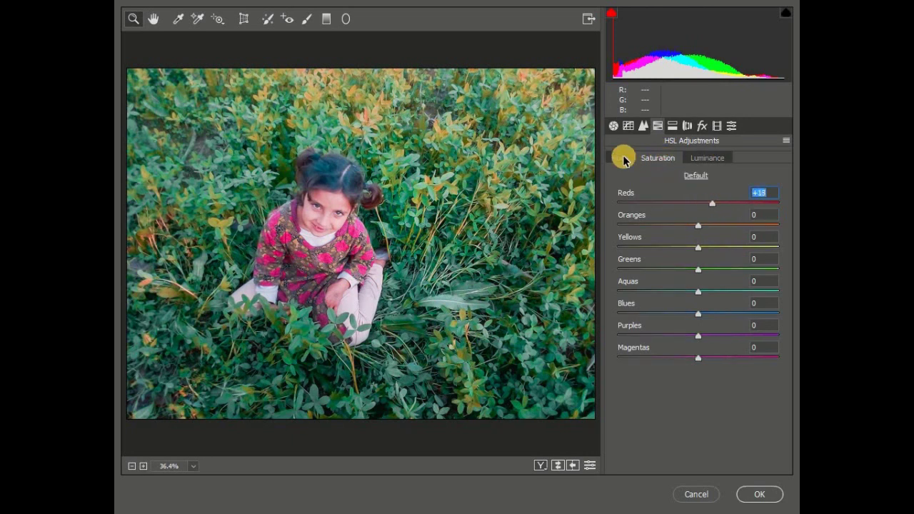
{"action": "left_click", "coordinate": [619, 158]}
{"action": "left_click_drag", "start_coordinate": [698, 358], "coordinate": [712, 357]}
{"action": "left_click_drag", "start_coordinate": [766, 366], "coordinate": [796, 369]}
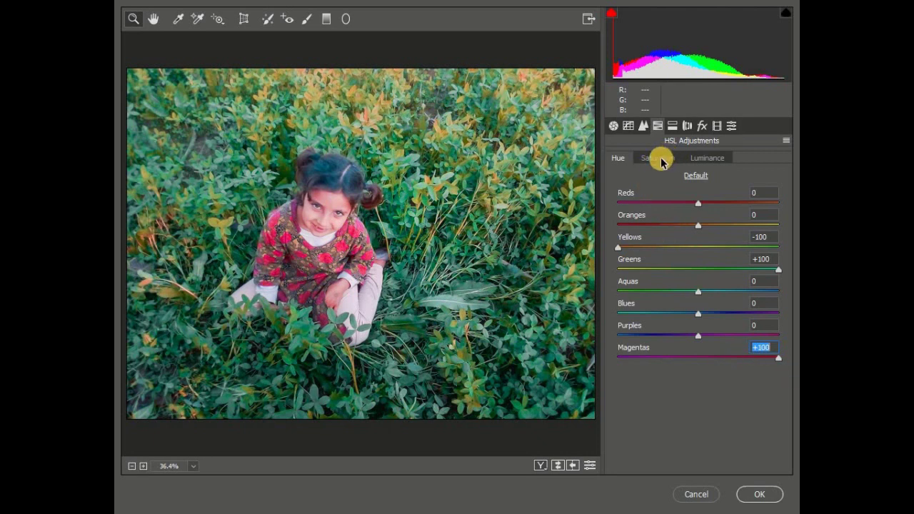
{"action": "left_click", "coordinate": [661, 160]}
{"action": "left_click", "coordinate": [618, 158]}
{"action": "left_click_drag", "start_coordinate": [672, 277], "coordinate": [723, 269]}
{"action": "left_click", "coordinate": [723, 277]}
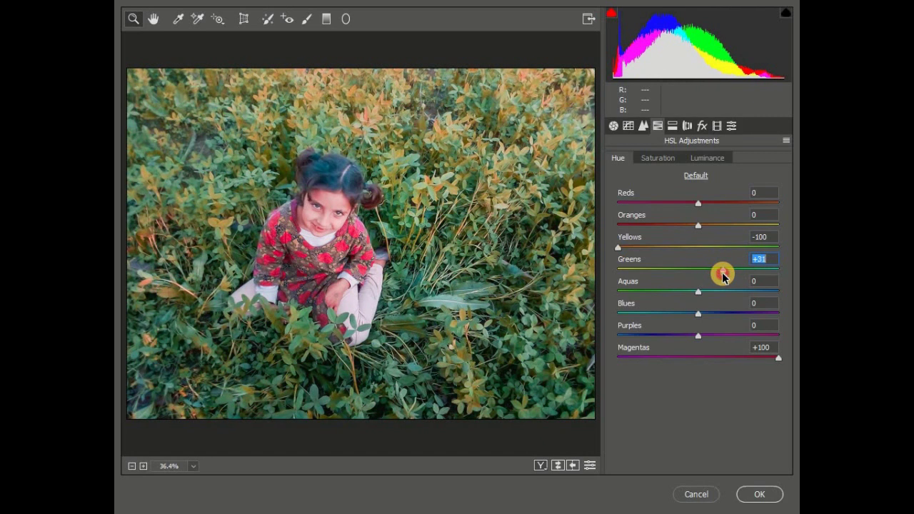
Sharpen at Amount 56, Radius 2.2 with Luminance noise reduction 22, Detail 88
{"action": "left_click", "coordinate": [642, 127]}
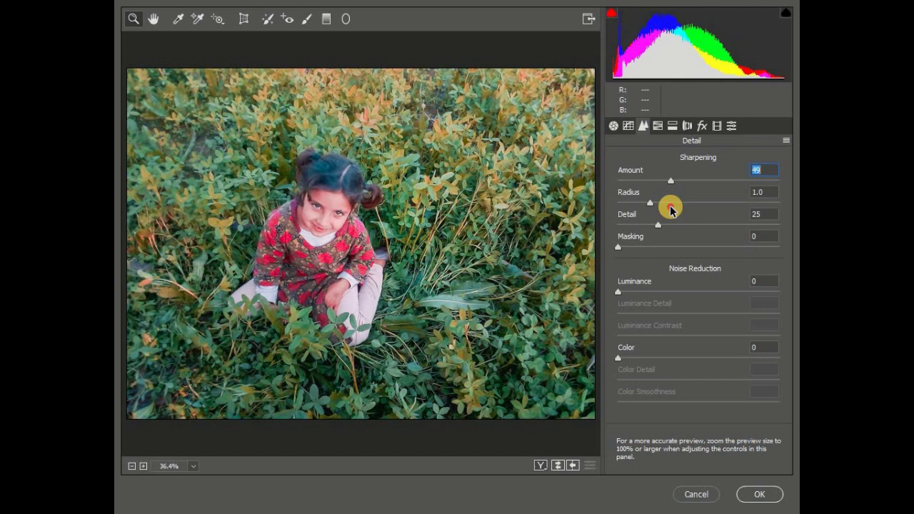
{"action": "left_click_drag", "start_coordinate": [671, 208], "coordinate": [727, 203]}
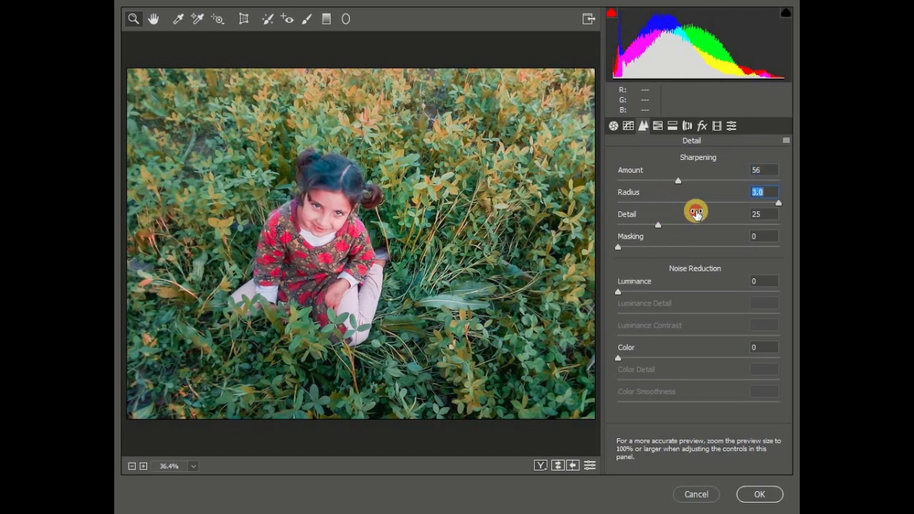
{"action": "left_click_drag", "start_coordinate": [645, 290], "coordinate": [659, 294]}
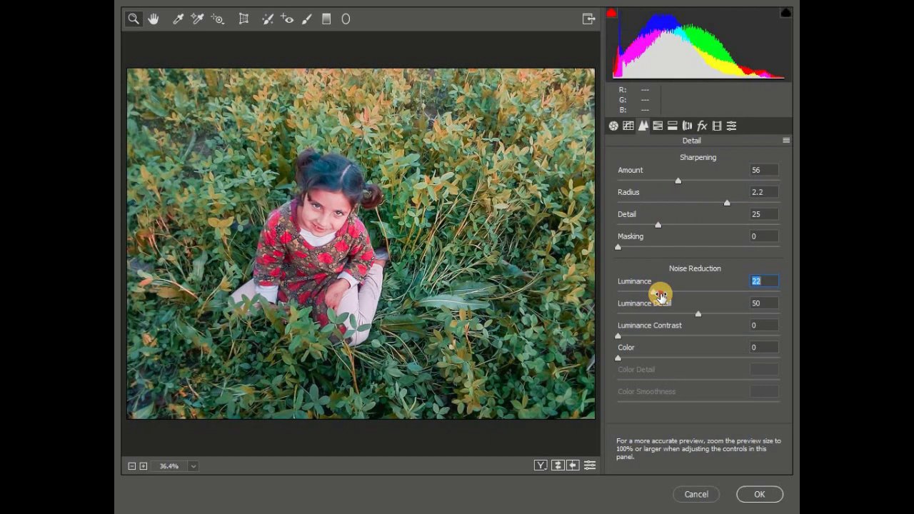
{"action": "left_click_drag", "start_coordinate": [720, 311], "coordinate": [779, 336]}
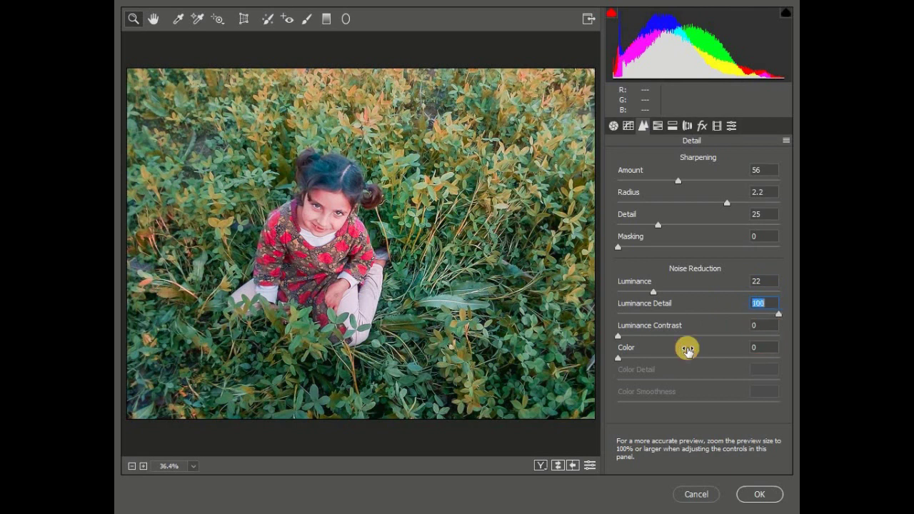
{"action": "left_click", "coordinate": [759, 312]}
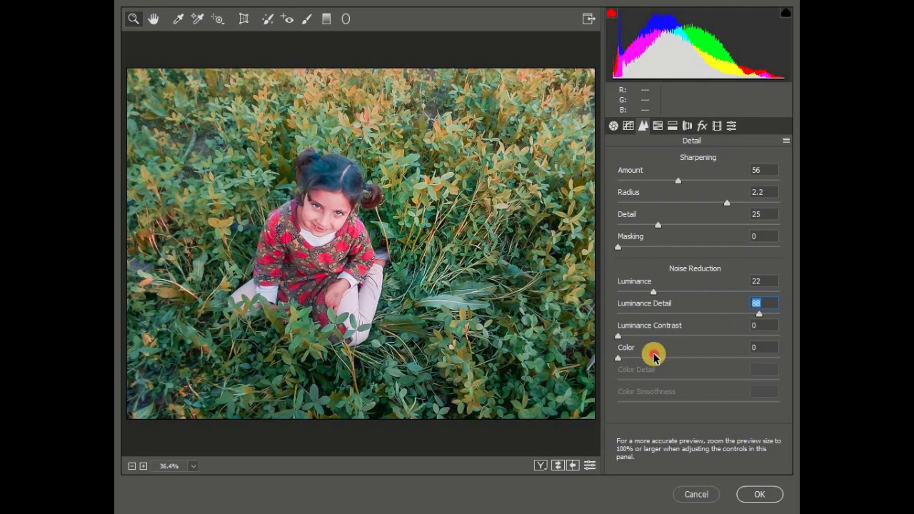
Add Color noise reduction 27 and a -9 post-crop vignette
{"action": "left_click_drag", "start_coordinate": [654, 357], "coordinate": [662, 358]}
{"action": "left_click_drag", "start_coordinate": [722, 378], "coordinate": [749, 387]}
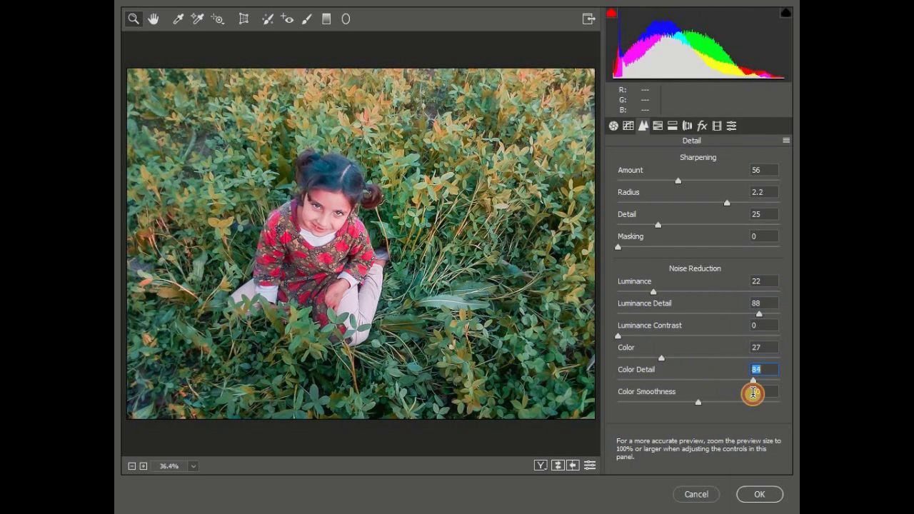
{"action": "left_click", "coordinate": [701, 126]}
{"action": "left_click_drag", "start_coordinate": [697, 300], "coordinate": [587, 324]}
Set the post-crop vignette Midpoint to 0 and Feather to 100
{"action": "left_click_drag", "start_coordinate": [698, 365], "coordinate": [713, 366]}
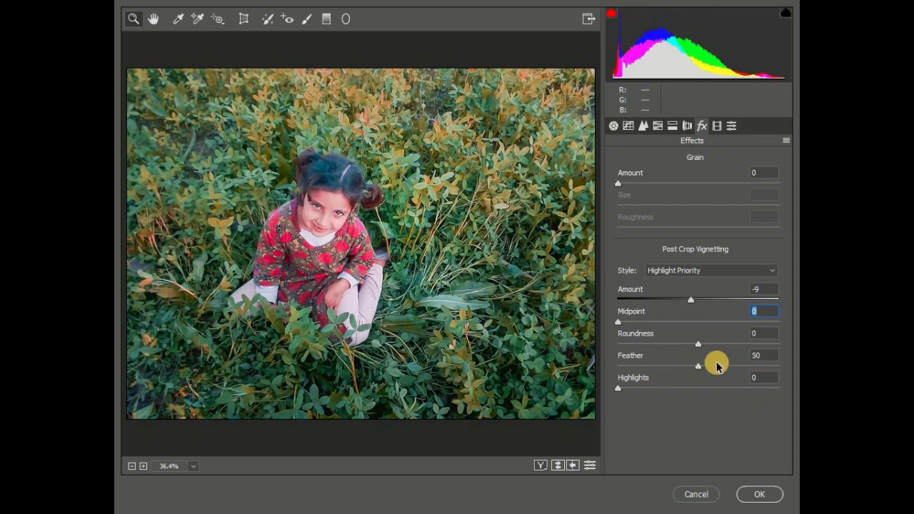
{"action": "left_click_drag", "start_coordinate": [795, 379], "coordinate": [793, 383]}
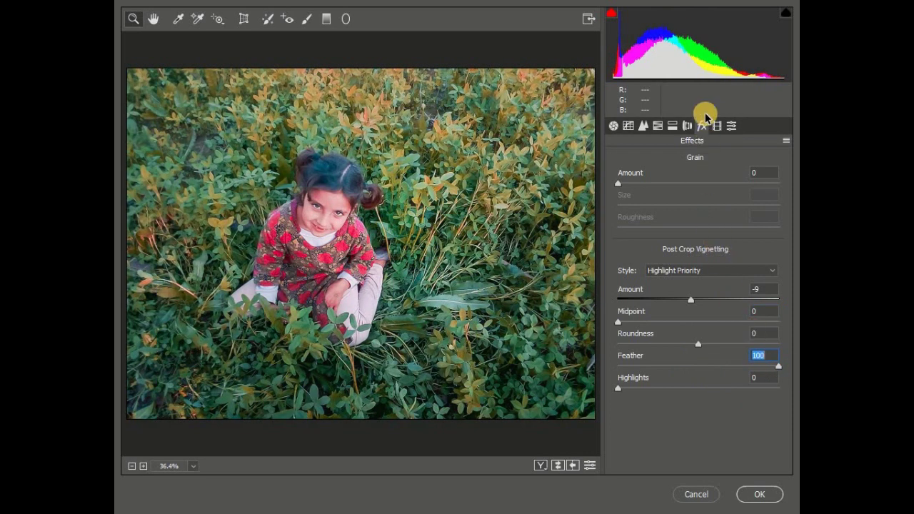
{"action": "left_click", "coordinate": [626, 127]}
{"action": "left_click", "coordinate": [702, 125]}
{"action": "left_click", "coordinate": [687, 126]}
Set lens vignetting to -14 at midpoint 0 and choose Save Settings for a preset
{"action": "left_click_drag", "start_coordinate": [670, 327], "coordinate": [650, 323]}
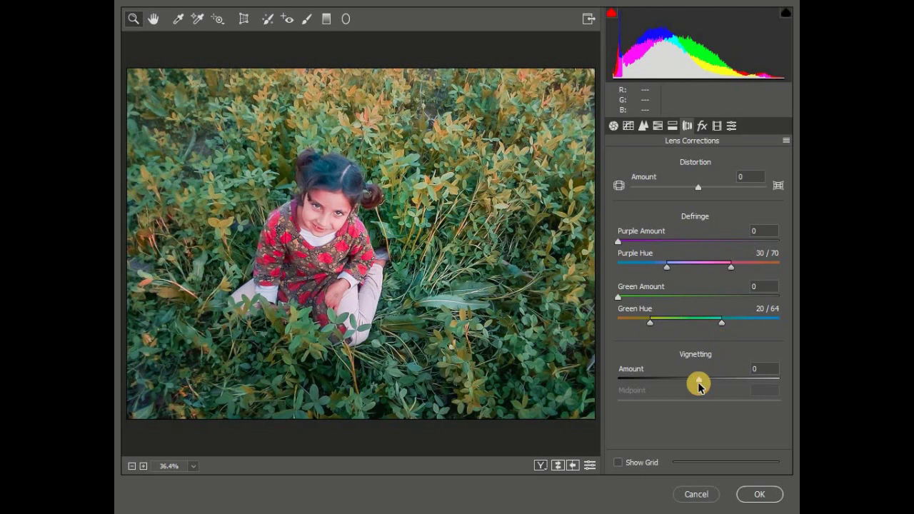
{"action": "left_click_drag", "start_coordinate": [699, 400], "coordinate": [619, 400]}
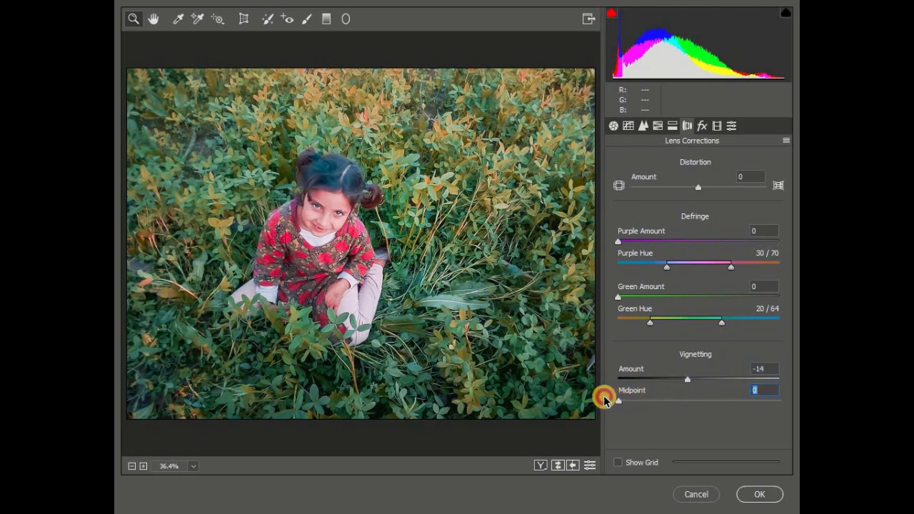
{"action": "left_click", "coordinate": [787, 140]}
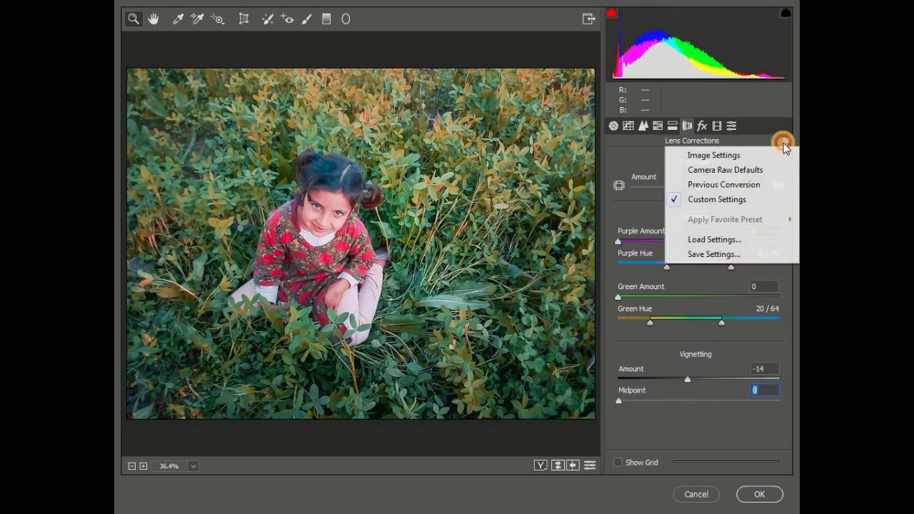
{"action": "left_click", "coordinate": [707, 255]}
Save the Camera Raw settings as preset 'new 29' and apply the filter to Background copy
{"action": "left_click", "coordinate": [550, 37]}
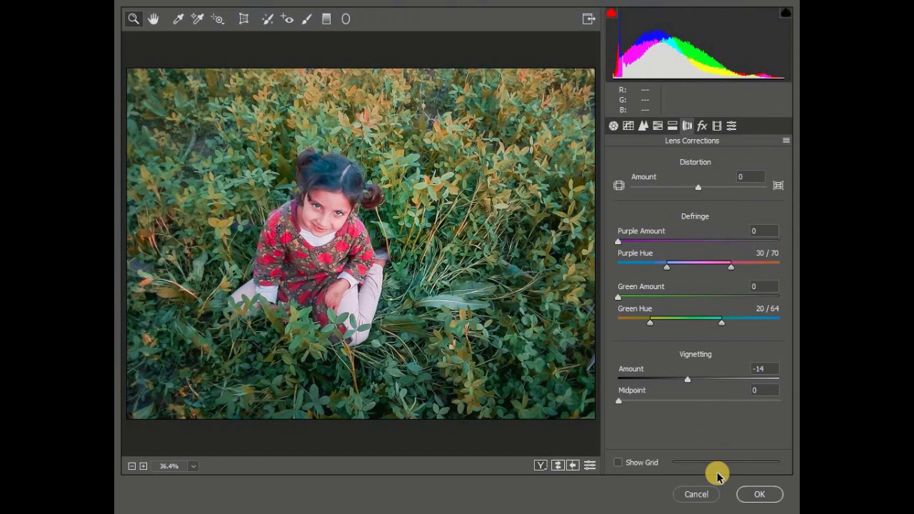
{"action": "left_click", "coordinate": [758, 495]}
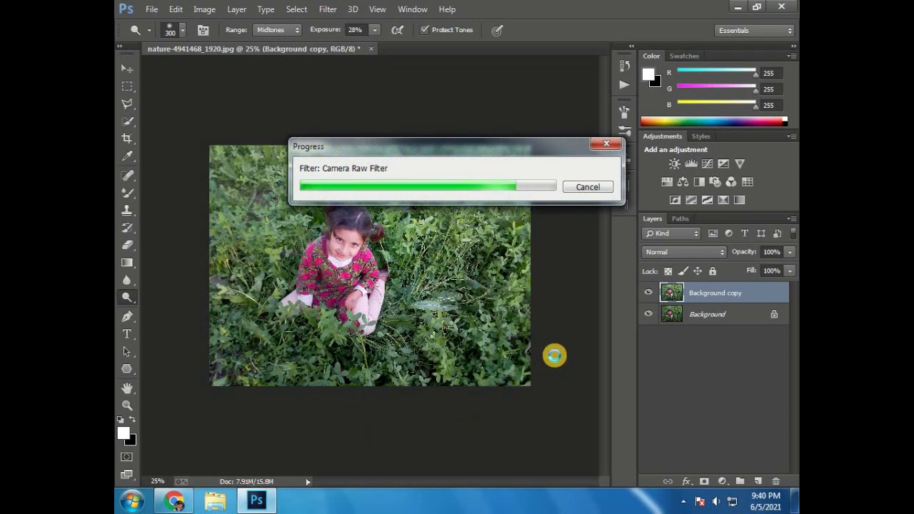
Toggle Background copy visibility to compare the teal-orange grade with the original, zooming in and out
{"action": "left_click", "coordinate": [648, 294]}
{"action": "left_click", "coordinate": [648, 294]}
{"action": "key", "text": "ctrl+plus"}
{"action": "key", "text": "ctrl+plus"}
{"action": "key", "text": "ctrl+plus"}
{"action": "key", "text": "ctrl+minus"}
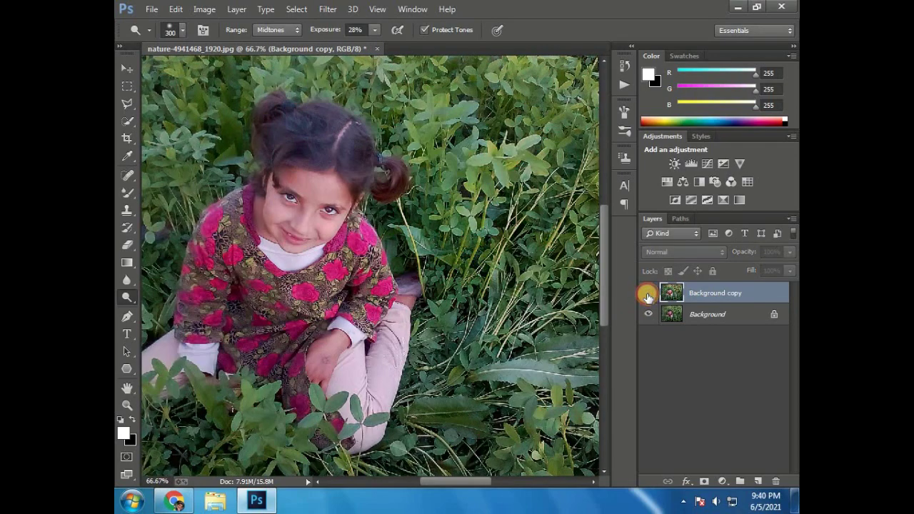
{"action": "key", "text": "ctrl+minus"}
{"action": "key", "text": "ctrl+minus"}
{"action": "key", "text": "ctrl+minus"}
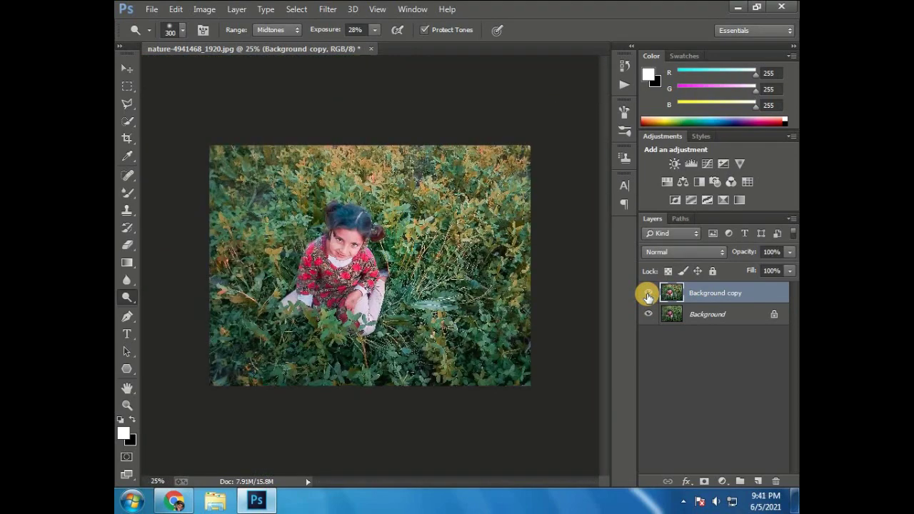